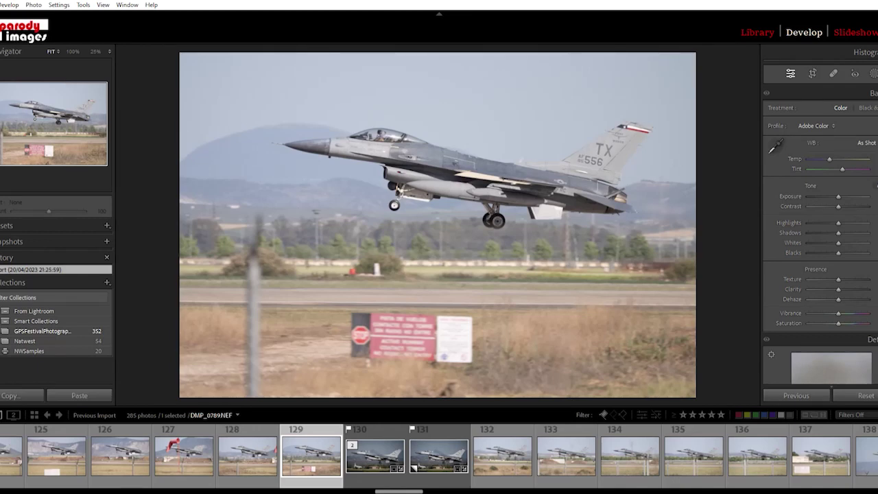
# - Crop the photo to a wide frame tightly around the jet, cutting out the red runway sign below
pyautogui.press('r')
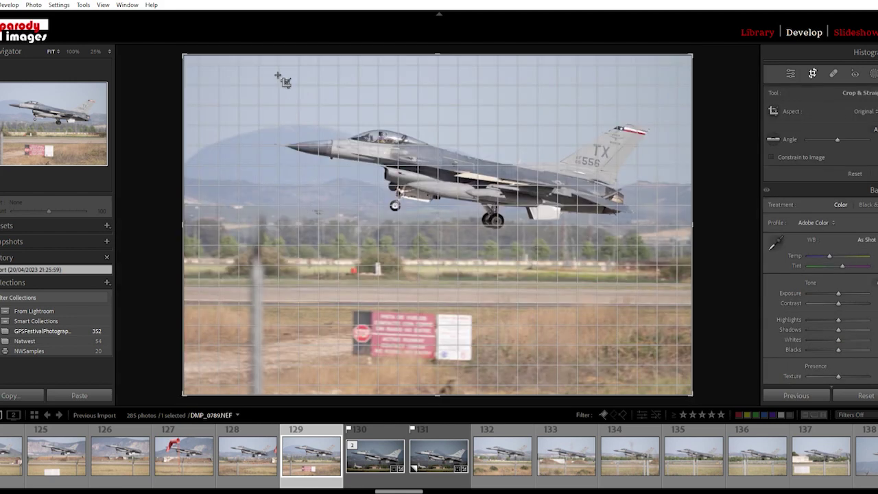
pyautogui.moveTo(434, 258); pyautogui.dragTo(676, 293)
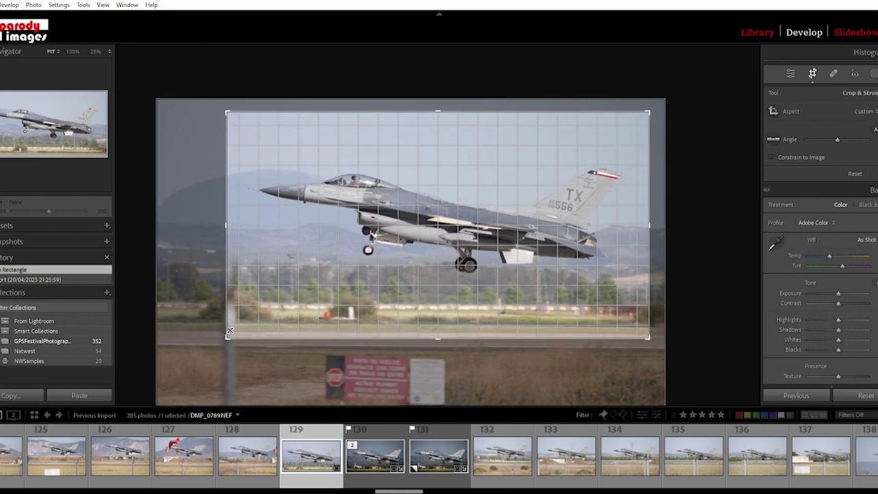
pyautogui.moveTo(229, 330)
pyautogui.mouseDown()
pyautogui.moveTo(240, 335)
pyautogui.moveTo(232, 341)
pyautogui.mouseUp()
pyautogui.press('Return')
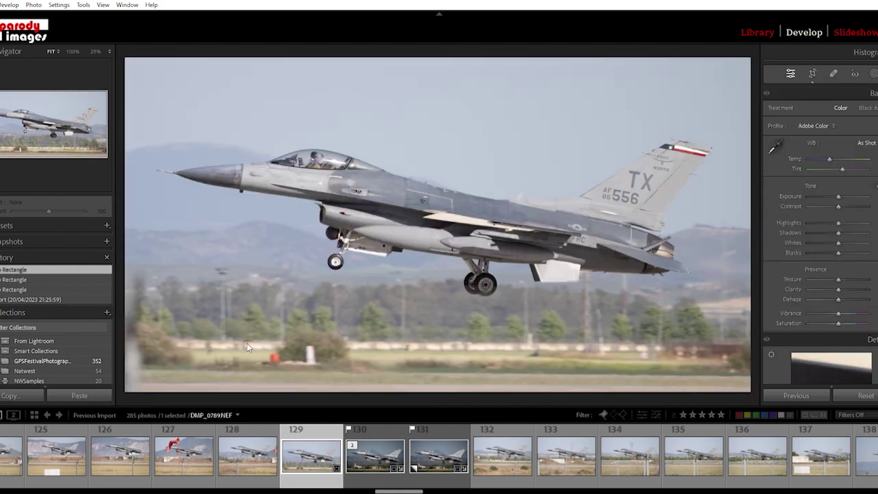
# - Remove the blurred fence post at the photo's edge and the red and white objects beside the bush with content-aware healing
pyautogui.click(833, 72)
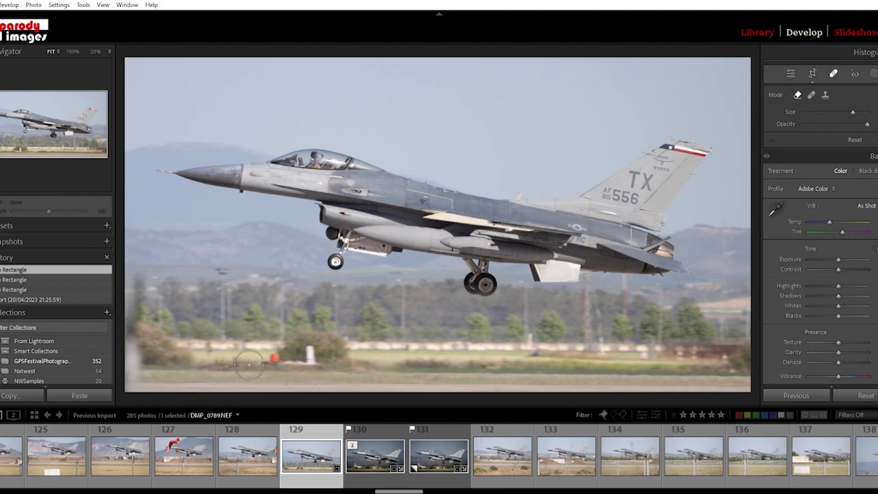
pyautogui.moveTo(146, 273)
pyautogui.mouseDown()
pyautogui.moveTo(138, 302)
pyautogui.moveTo(136, 393)
pyautogui.mouseUp()
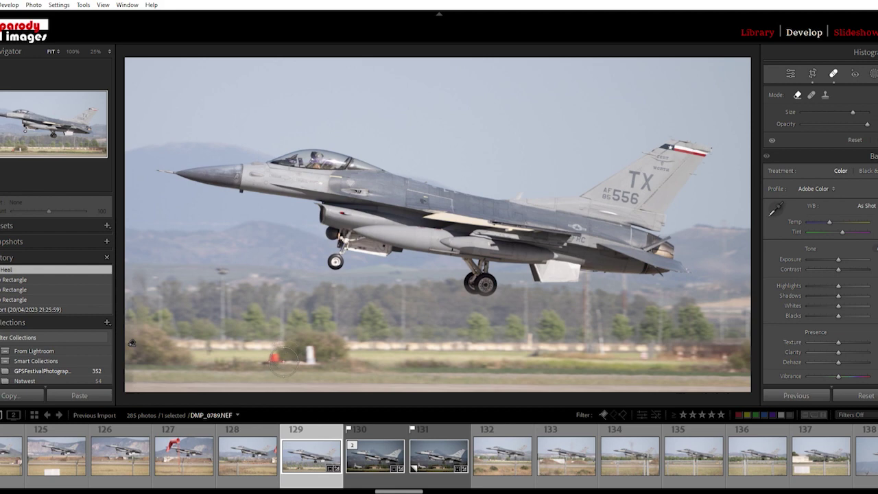
pyautogui.moveTo(269, 358); pyautogui.dragTo(320, 361)
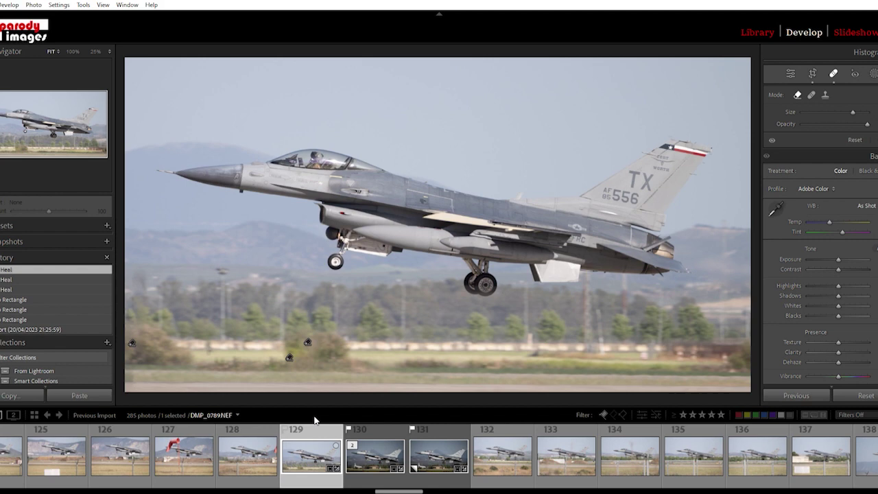
# - Raise the photo's Shadows and Clarity and lower its Blacks to give the jet more contrast and detail
pyautogui.press('+')
pyautogui.press('+')
pyautogui.press('+')
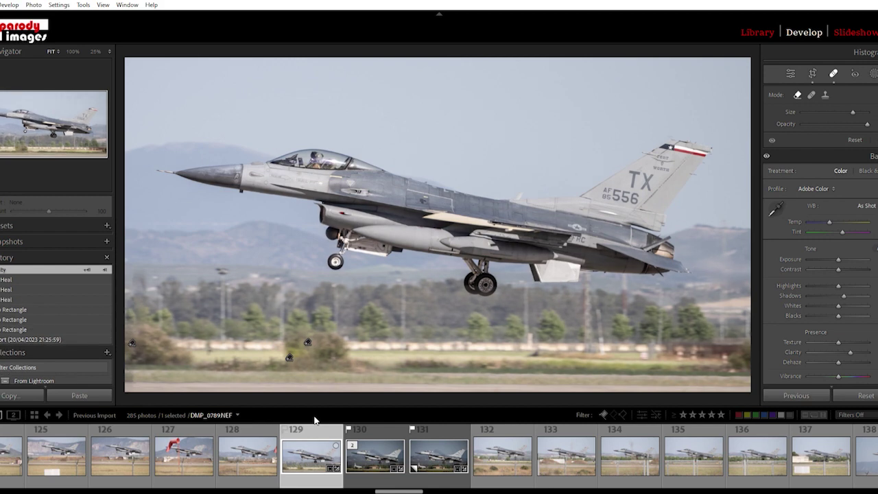
pyautogui.press('-')
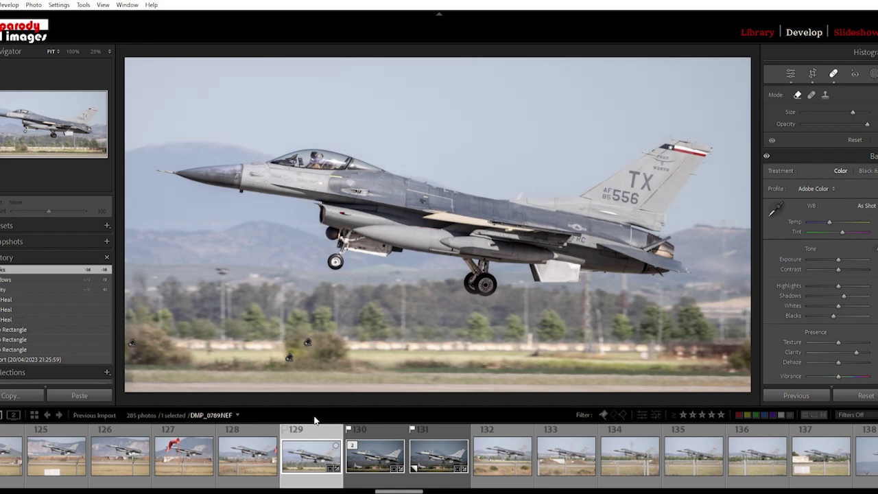
pyautogui.press('-')
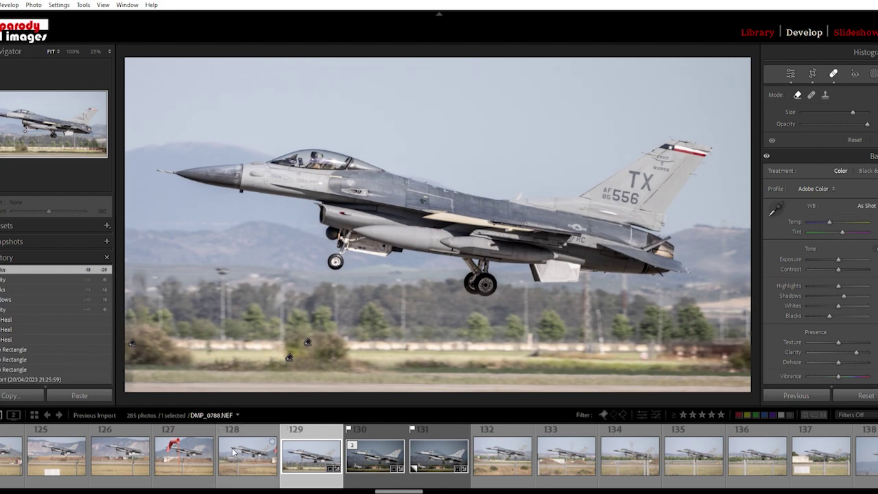
# - Create a new mask that selects the background around the jet
pyautogui.click(873, 73)
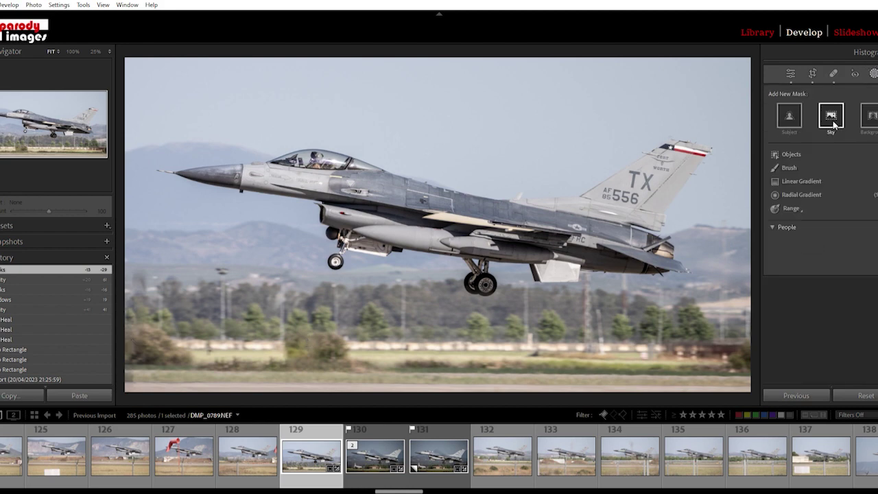
pyautogui.click(870, 115)
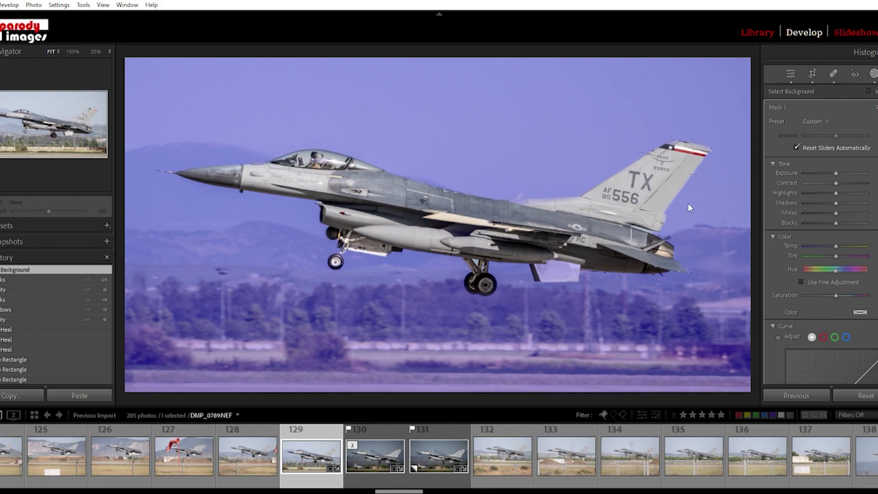
# - Erase the white fin under the rear fuselage and the spine ahead of the tail from the background mask with an auto-masked brush
pyautogui.press('k')
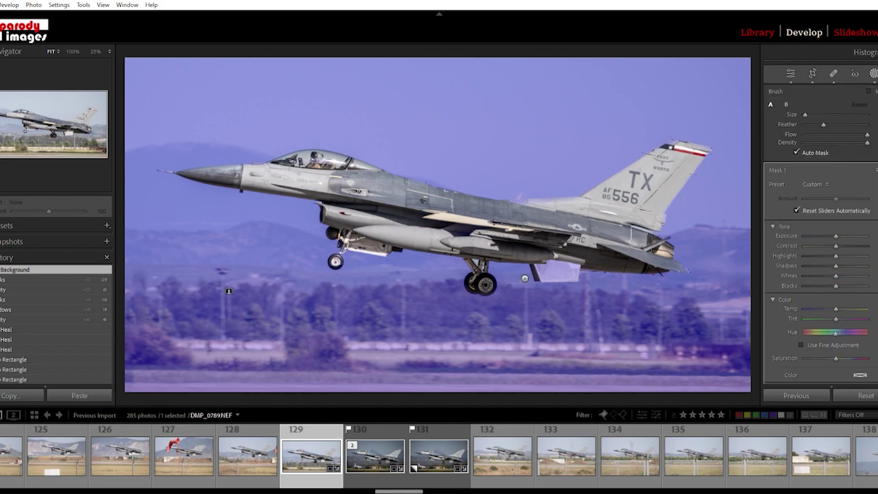
pyautogui.press('z')
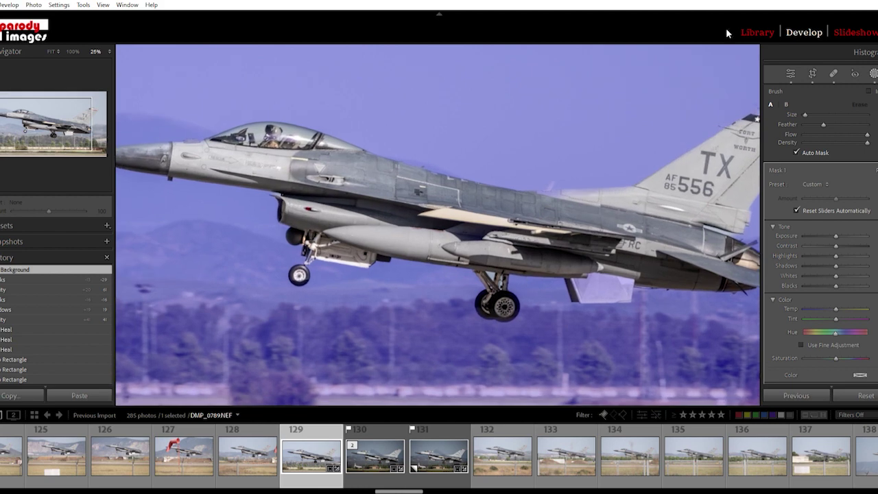
pyautogui.scroll(3, 600, 282)
pyautogui.click(582, 274)
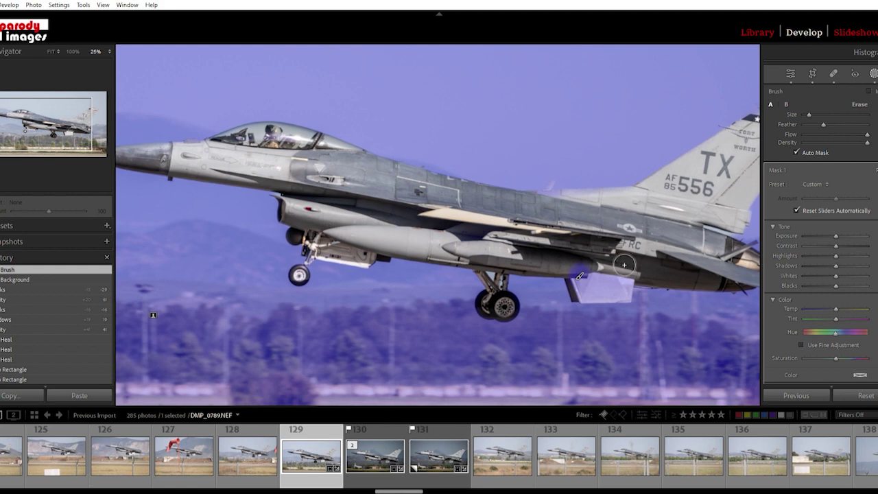
pyautogui.moveTo(624, 265); pyautogui.dragTo(580, 268)
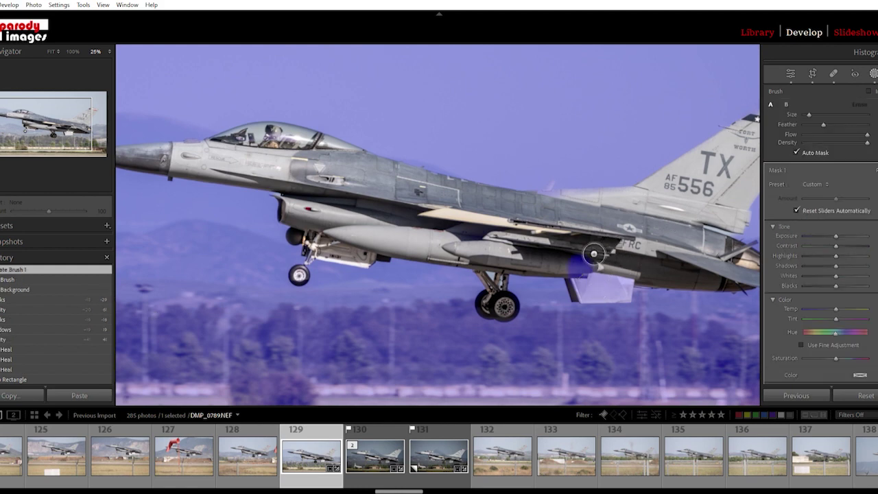
pyautogui.moveTo(594, 255)
pyautogui.mouseDown()
pyautogui.moveTo(579, 265)
pyautogui.moveTo(603, 292)
pyautogui.moveTo(641, 274)
pyautogui.moveTo(594, 260)
pyautogui.moveTo(638, 264)
pyautogui.mouseUp()
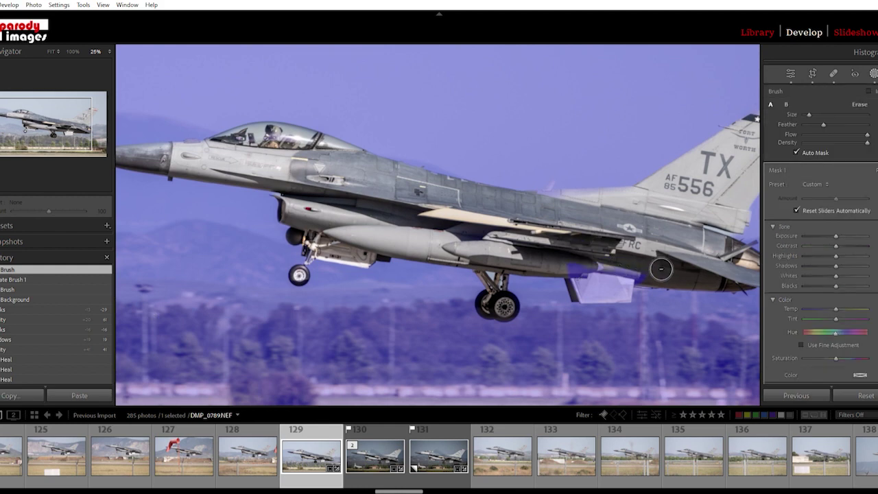
pyautogui.moveTo(609, 269)
pyautogui.mouseDown()
pyautogui.moveTo(595, 288)
pyautogui.moveTo(590, 269)
pyautogui.moveTo(598, 294)
pyautogui.moveTo(639, 297)
pyautogui.moveTo(637, 283)
pyautogui.moveTo(663, 280)
pyautogui.mouseUp()
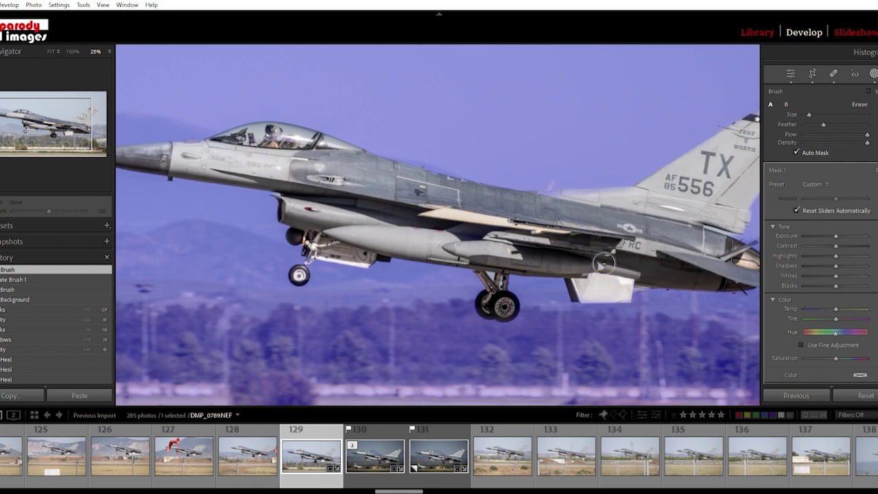
pyautogui.moveTo(616, 256); pyautogui.dragTo(617, 257)
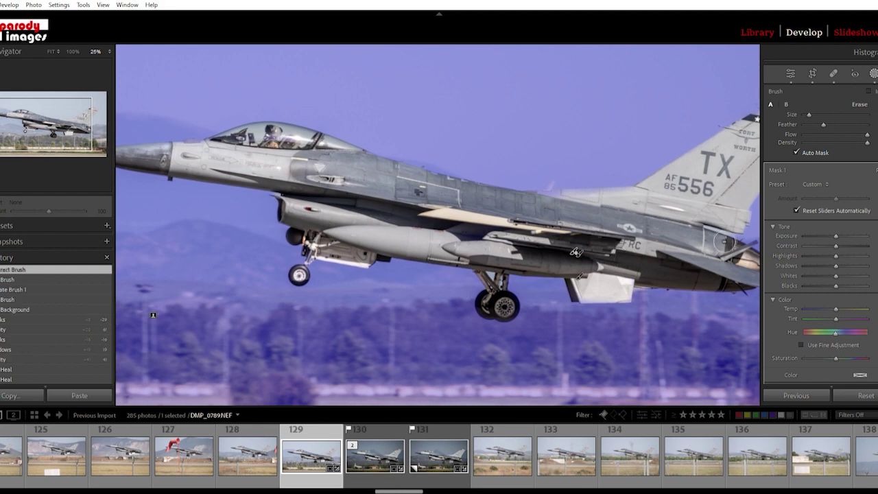
pyautogui.moveTo(565, 208)
pyautogui.mouseDown()
pyautogui.moveTo(589, 203)
pyautogui.moveTo(550, 206)
pyautogui.moveTo(573, 204)
pyautogui.moveTo(570, 197)
pyautogui.moveTo(703, 233)
pyautogui.mouseUp()
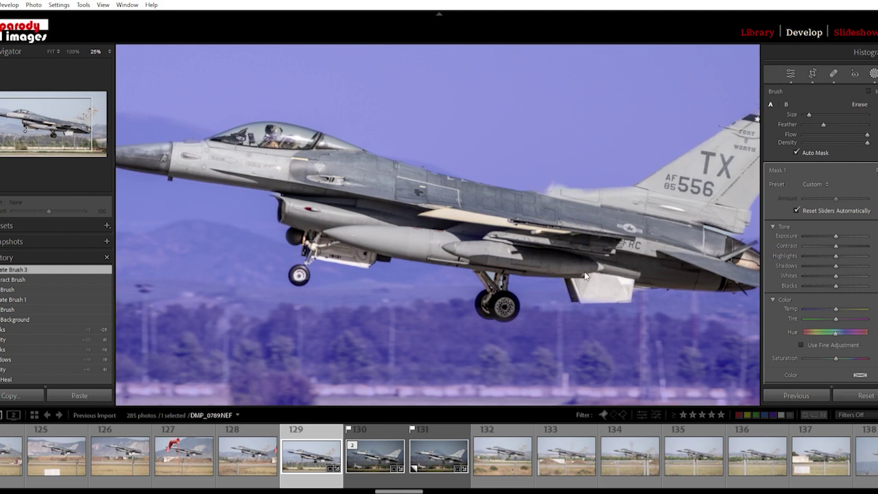
# - Brush the background gaps between the main landing gear struts, below the tail base and above the spine into the mask
pyautogui.click(586, 275)
pyautogui.click(513, 274)
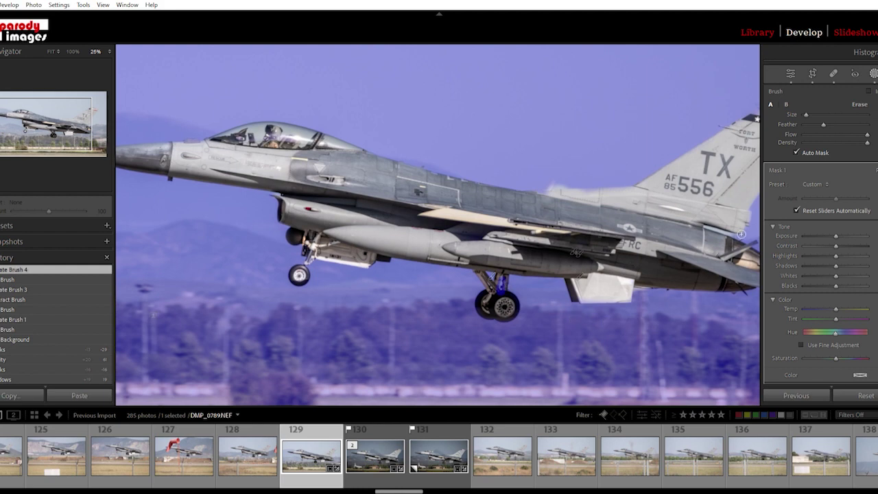
pyautogui.moveTo(741, 235)
pyautogui.mouseDown()
pyautogui.moveTo(711, 221)
pyautogui.moveTo(745, 234)
pyautogui.moveTo(718, 227)
pyautogui.mouseUp()
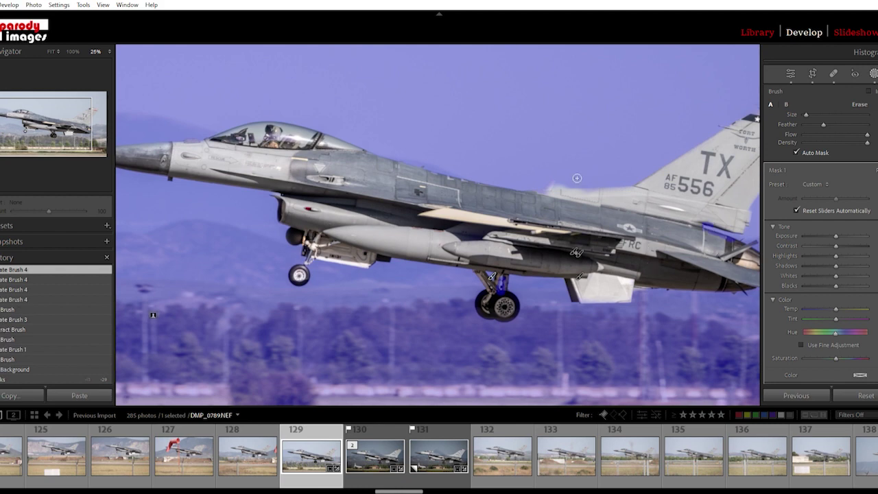
pyautogui.moveTo(577, 178)
pyautogui.mouseDown()
pyautogui.moveTo(544, 185)
pyautogui.moveTo(549, 192)
pyautogui.mouseUp()
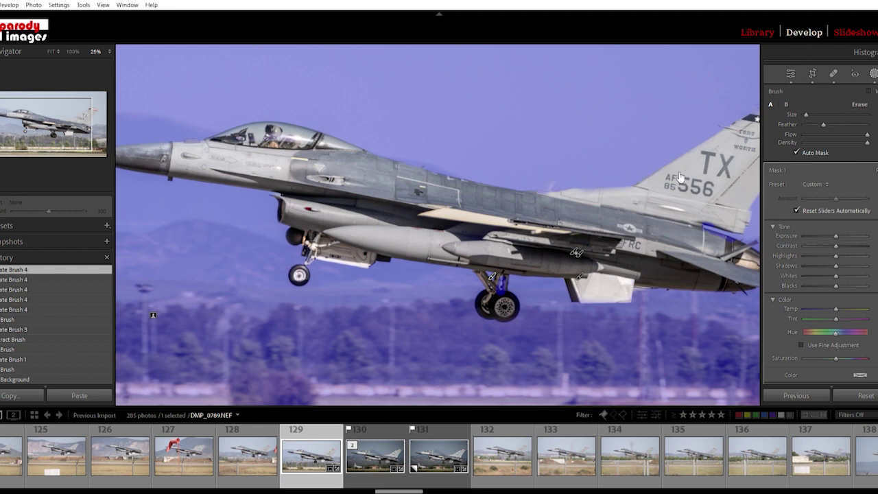
pyautogui.click(738, 247)
pyautogui.click(708, 254)
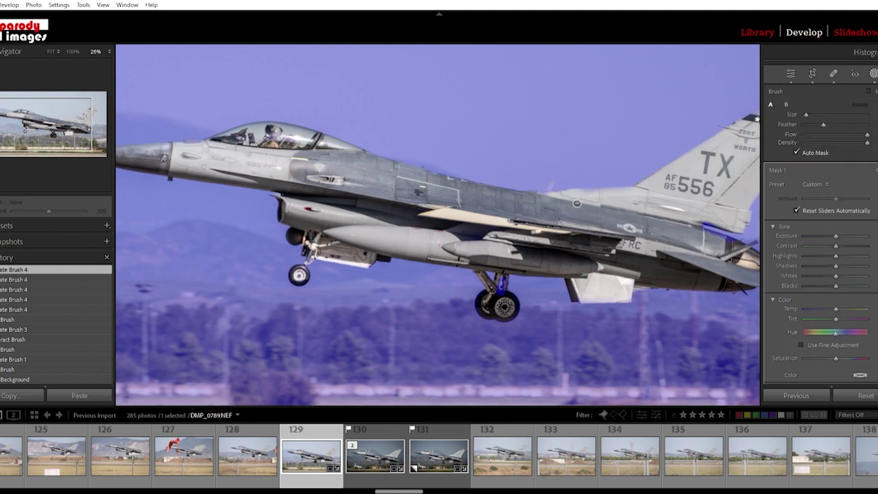
# - Subtract the small protrusion on the spine and the overlap along the tail base from the background mask
pyautogui.moveTo(585, 194); pyautogui.dragTo(605, 190)
pyautogui.keyDown('alt'); pyautogui.click(552, 187); pyautogui.keyUp('alt')
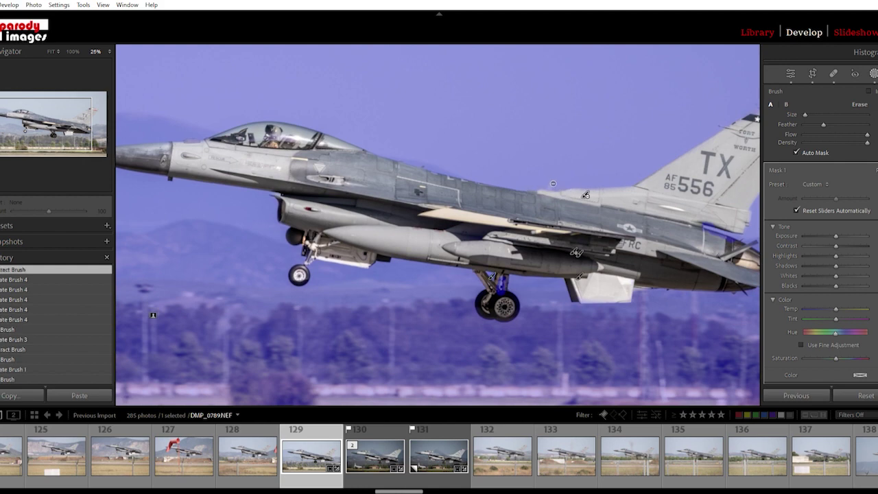
pyautogui.moveTo(550, 187)
pyautogui.mouseDown()
pyautogui.moveTo(556, 181)
pyautogui.moveTo(549, 193)
pyautogui.mouseUp()
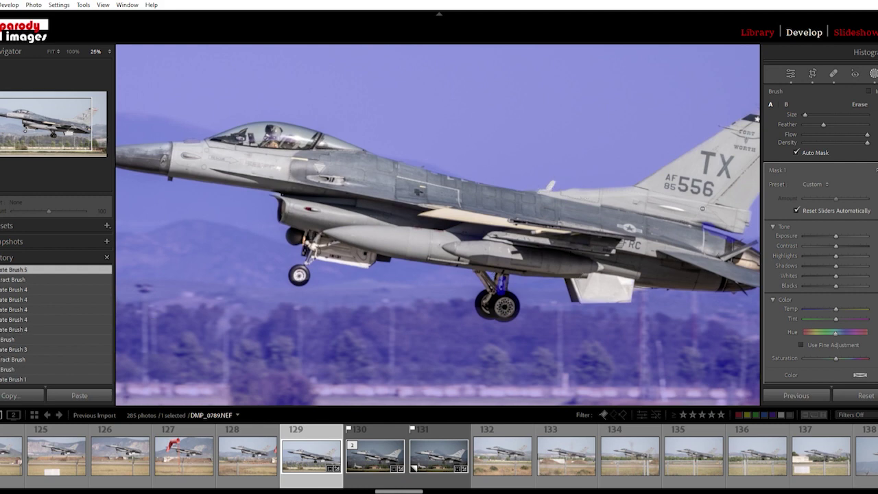
pyautogui.click(748, 245)
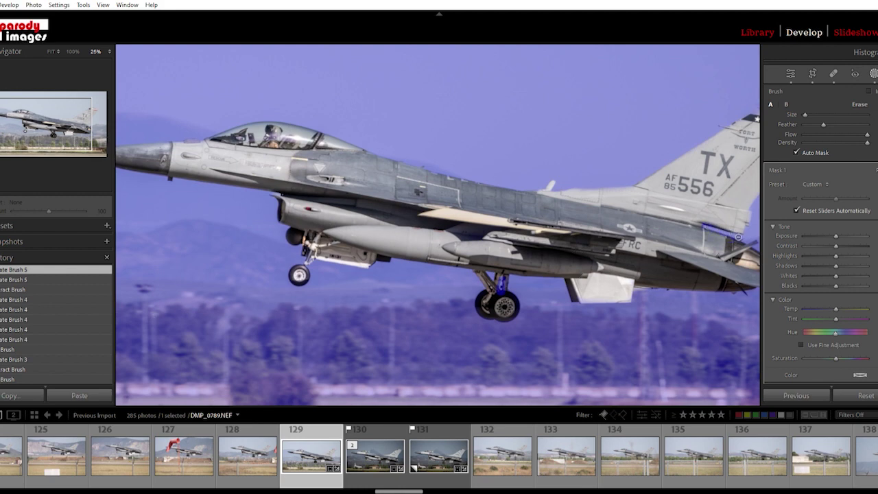
pyautogui.click(758, 249)
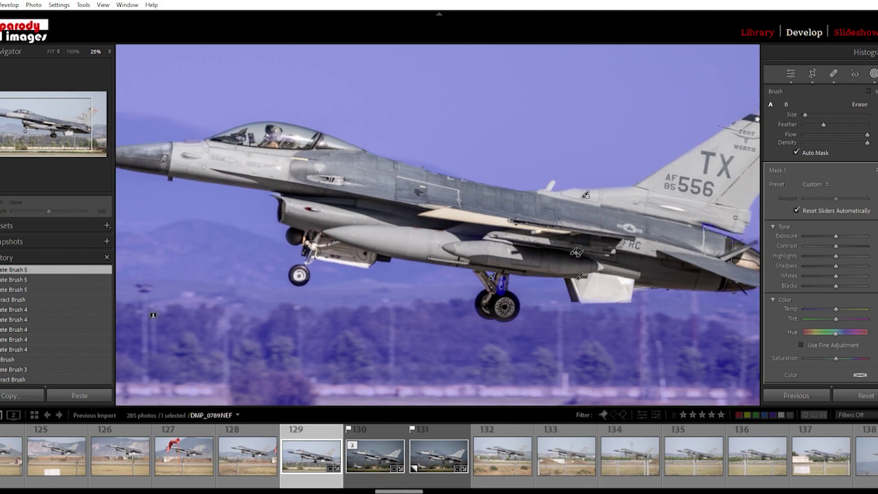
pyautogui.click(701, 213)
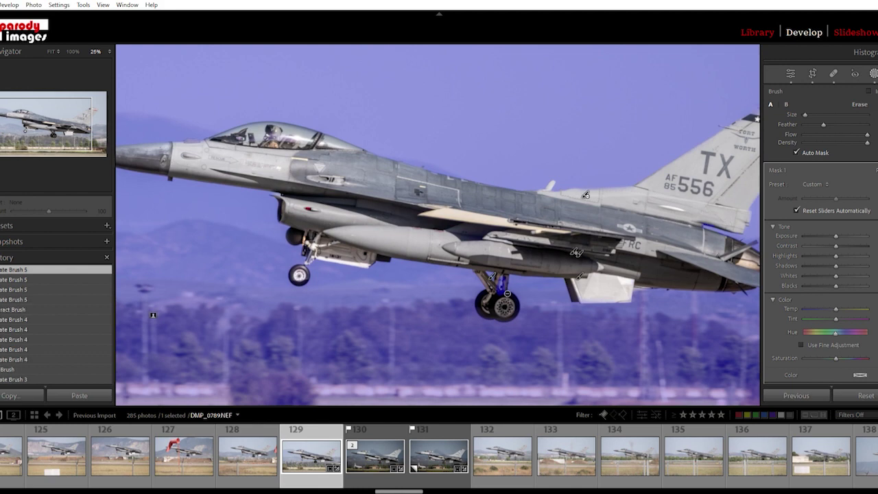
# - Erase the mask overlap from the main landing gear strut and wheel
pyautogui.moveTo(508, 288); pyautogui.dragTo(505, 288)
pyautogui.click(502, 284)
pyautogui.click(510, 292)
pyautogui.click(498, 281)
# - Lower the background mask's Exposure in small increments to darken the sky and landscape, and deselect the mask
pyautogui.hotkey('ctrl', '-')
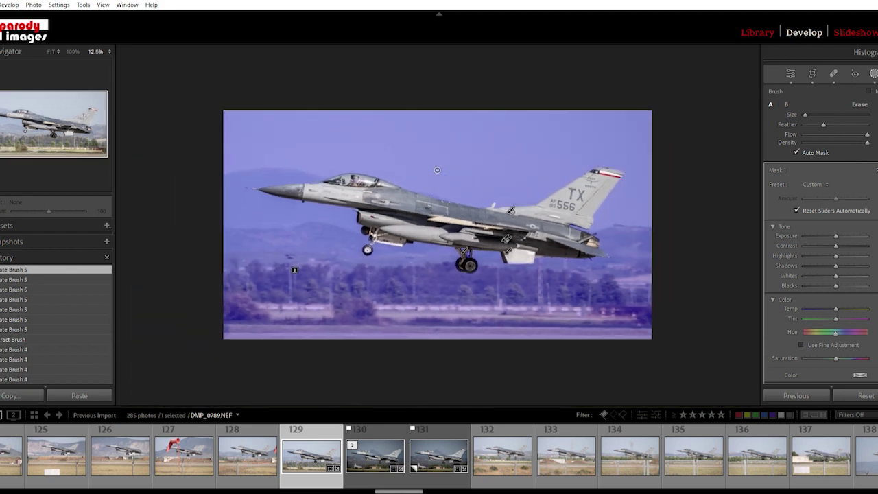
pyautogui.press('-')
pyautogui.press('-')
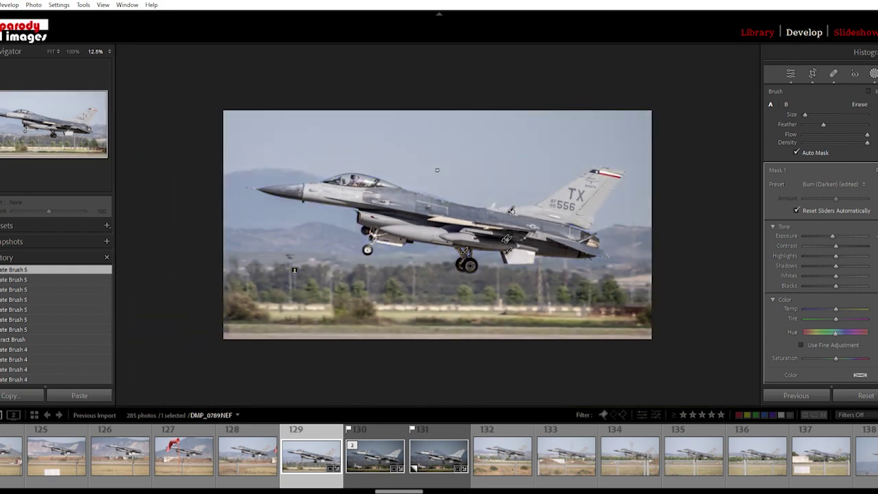
pyautogui.press('-')
pyautogui.press('-')
pyautogui.press('-')
pyautogui.press('-')
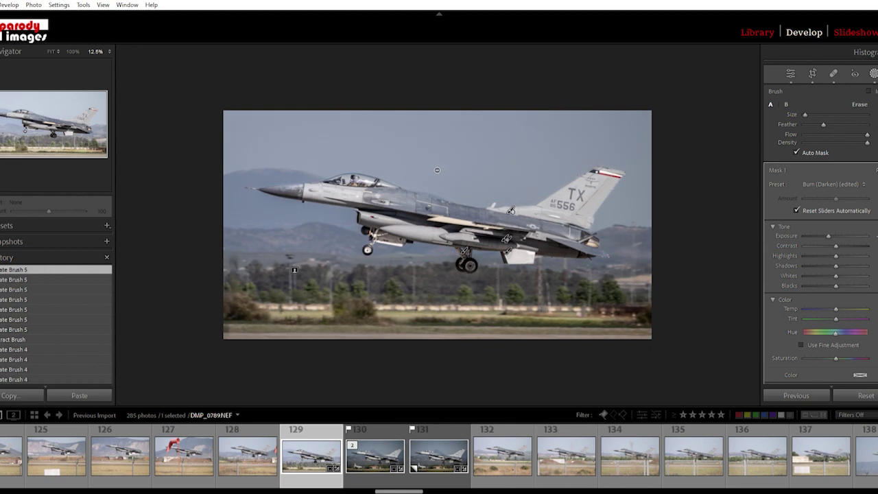
pyautogui.press('-')
pyautogui.press('-')
pyautogui.press('-')
pyautogui.press('-')
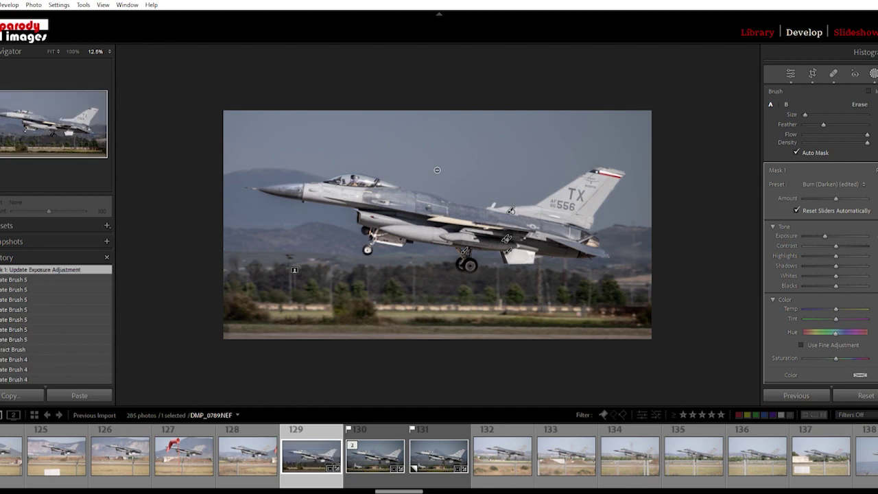
pyautogui.press('Escape')
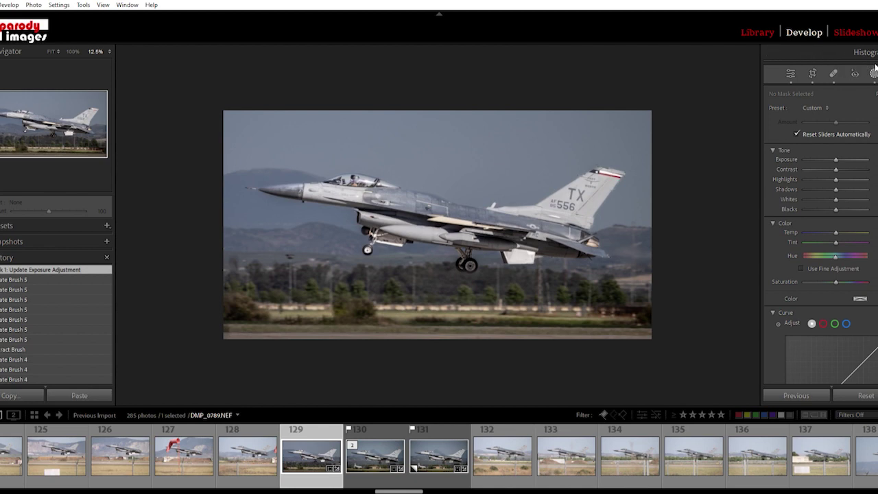
# - Leave masking and increase the whole photo's Clarity further
pyautogui.click(874, 68)
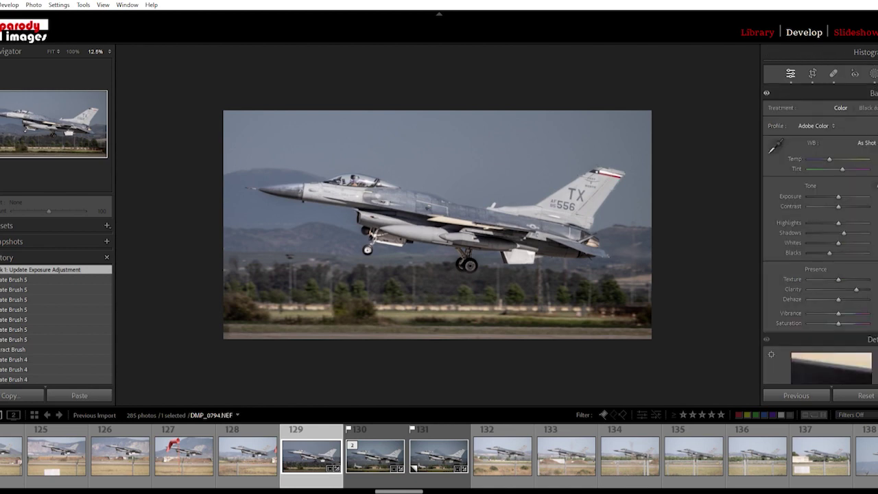
pyautogui.moveTo(856, 289); pyautogui.dragTo(864, 289)
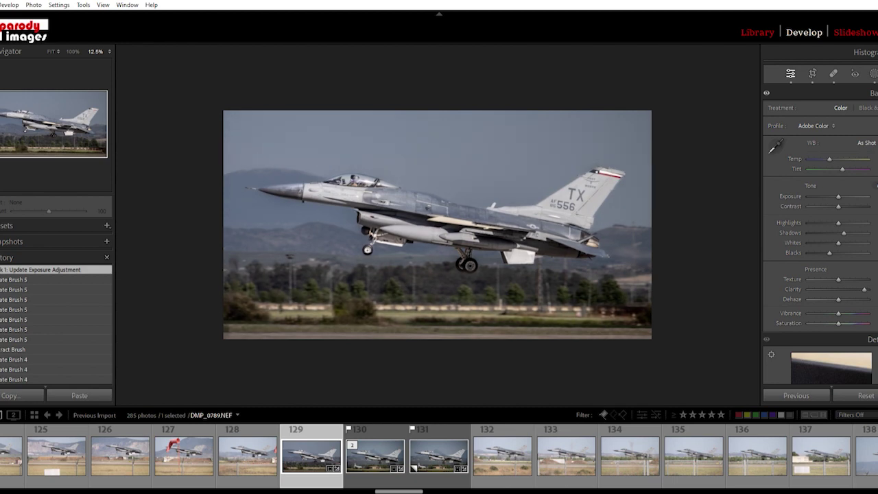